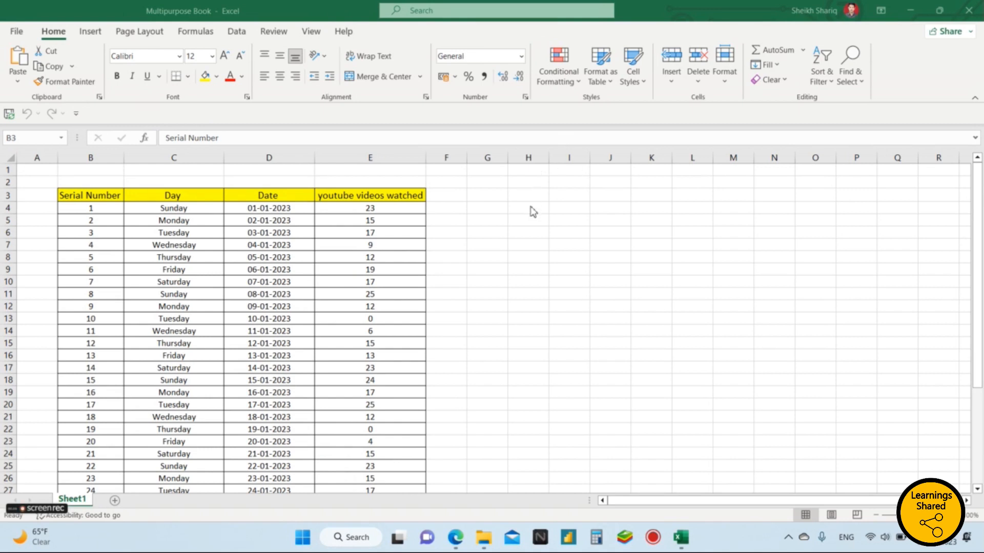
click(567, 89)
mouse_move(576, 110)
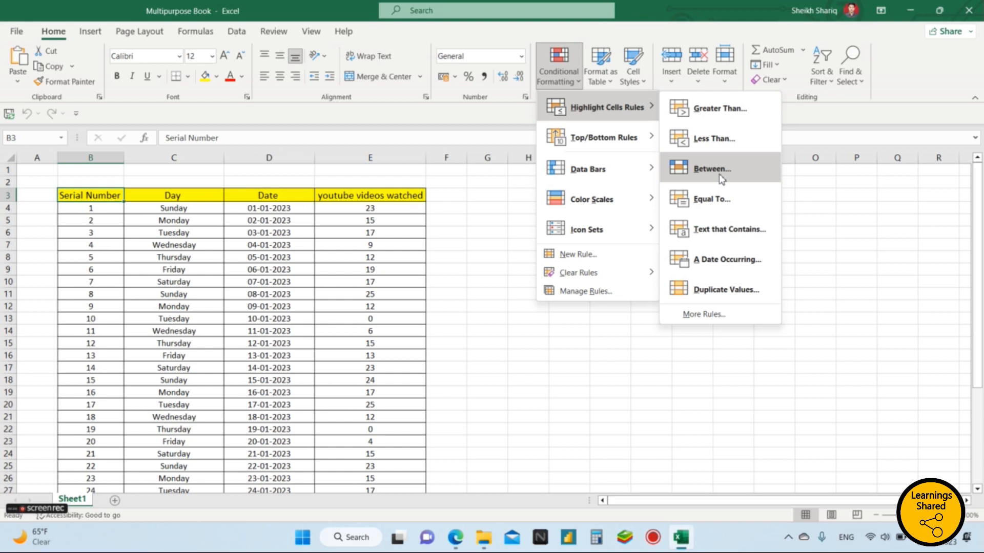
click(456, 227)
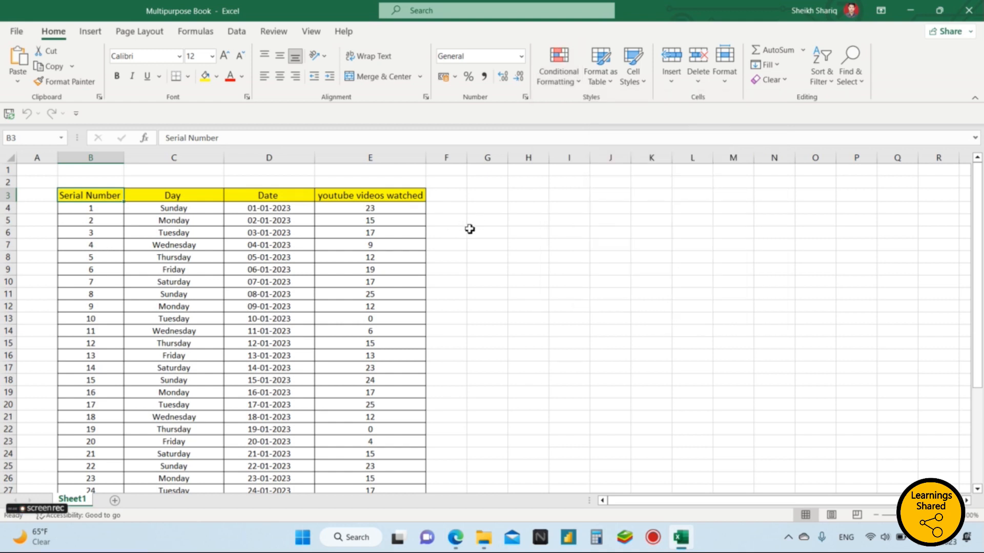
Set up a Between highlight rule on all the Serial Number values, with limits 6 and 10.
click(116, 214)
drag(116, 214, 101, 464)
scroll(370, 315, up, 4)
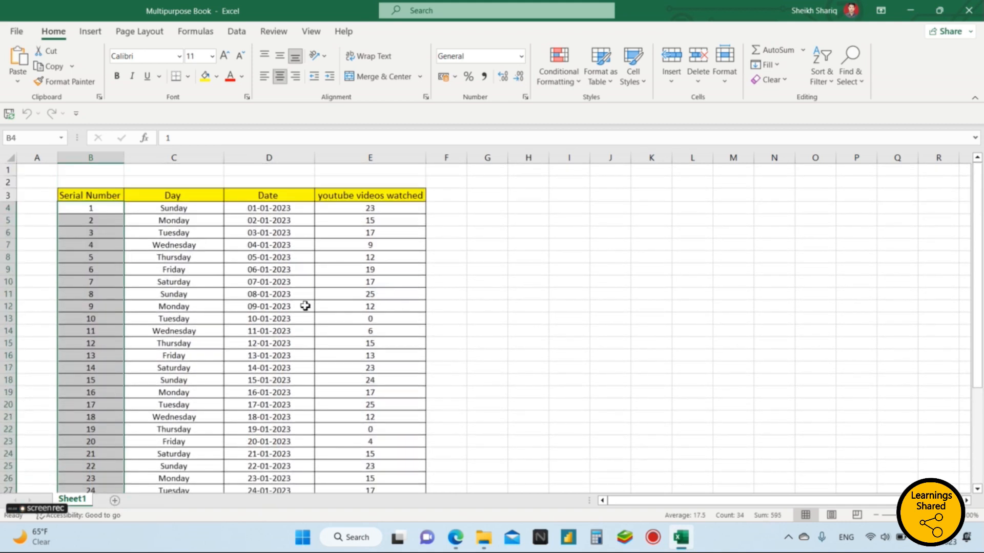
click(572, 86)
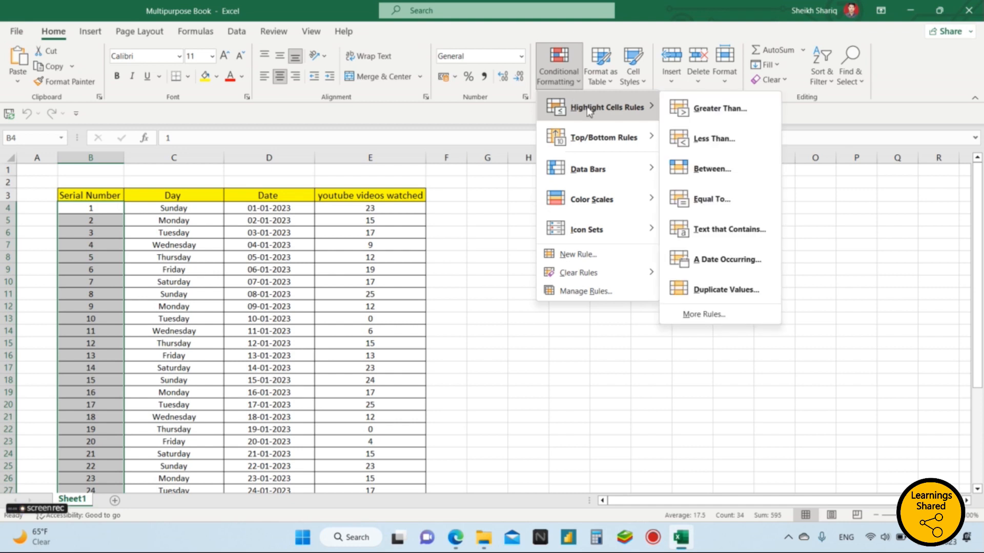
click(715, 169)
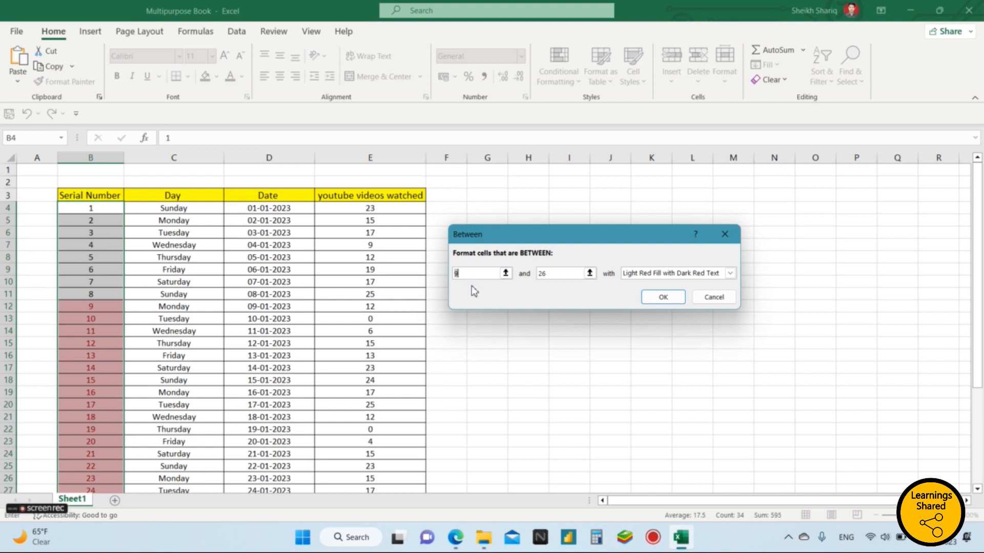
text(6)
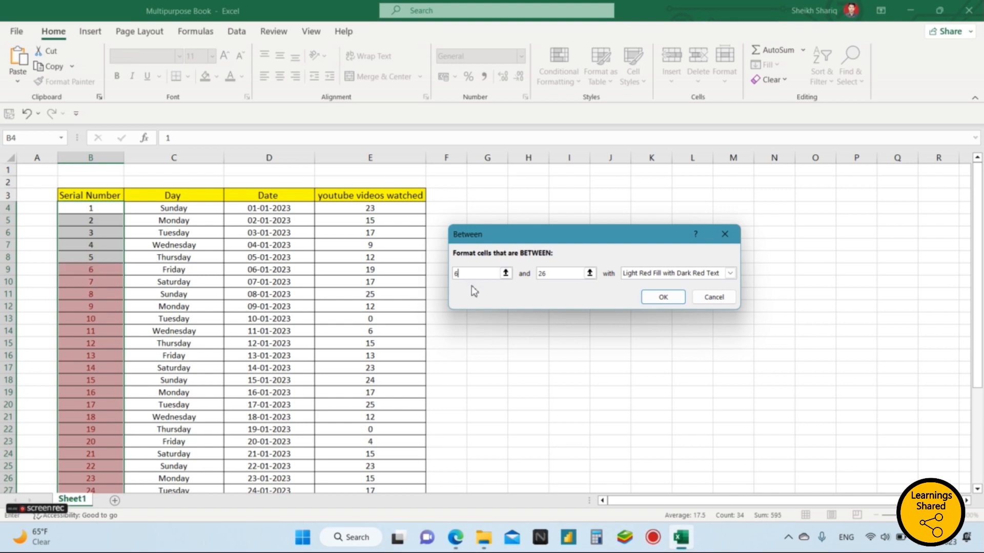
click(552, 274)
key(BackSpace)
key(BackSpace)
text(10)
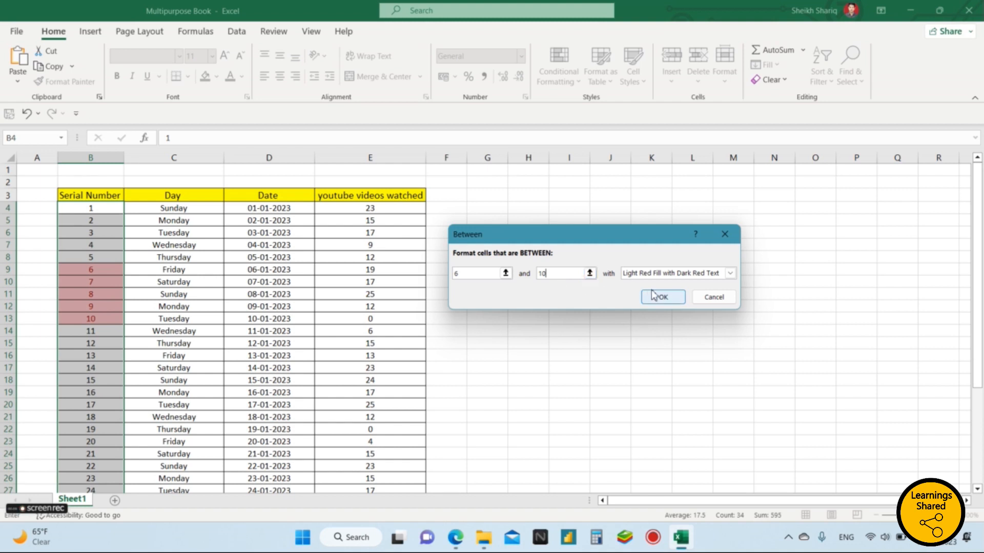
Preview the green and yellow fill formats, and apply the Between rule with Light Red Fill with Dark Red Text.
click(729, 275)
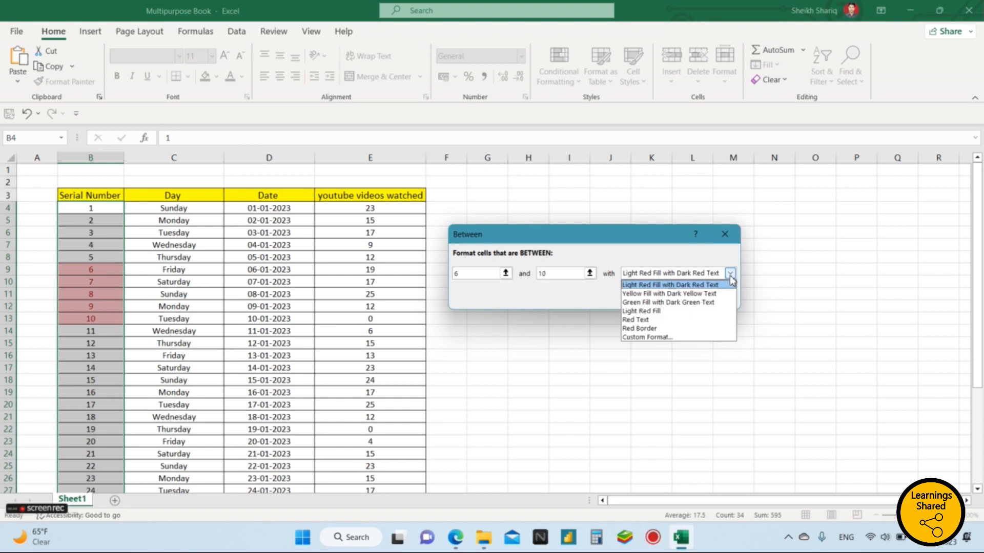
click(674, 304)
click(730, 273)
click(684, 294)
click(730, 275)
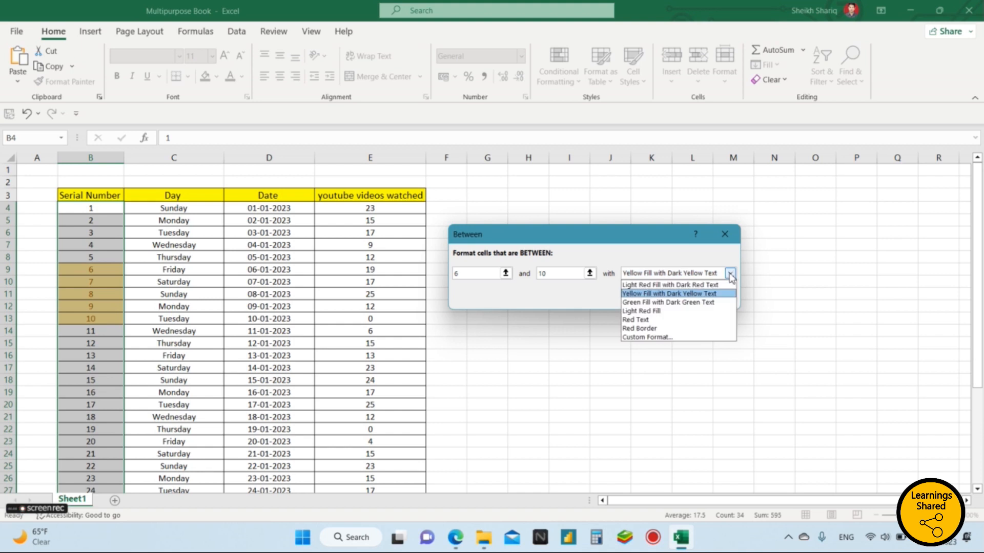
click(669, 285)
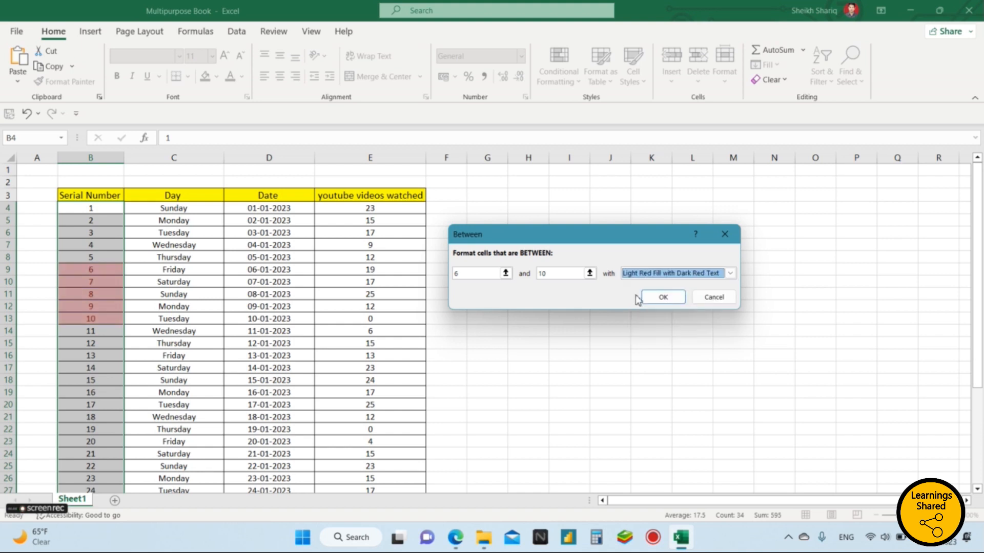
click(659, 298)
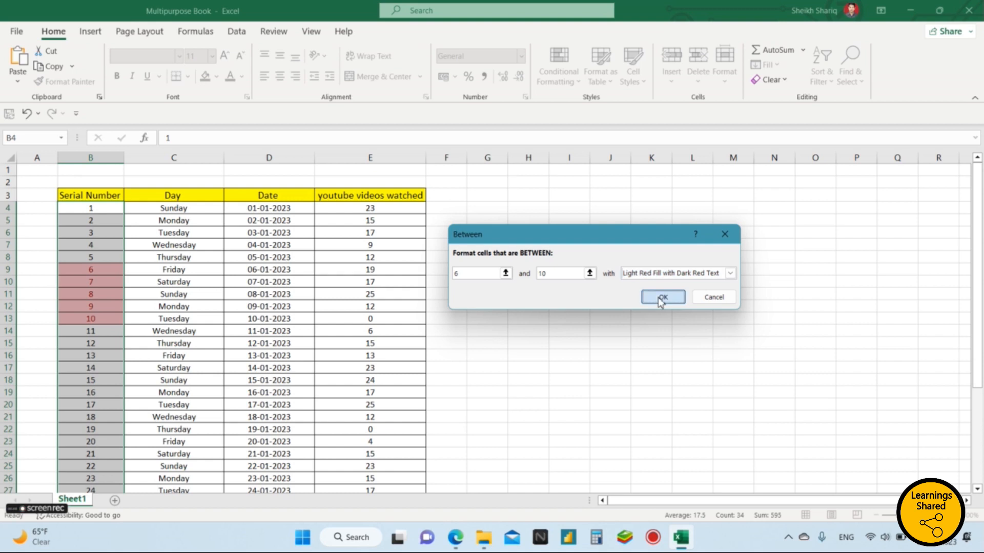
click(542, 304)
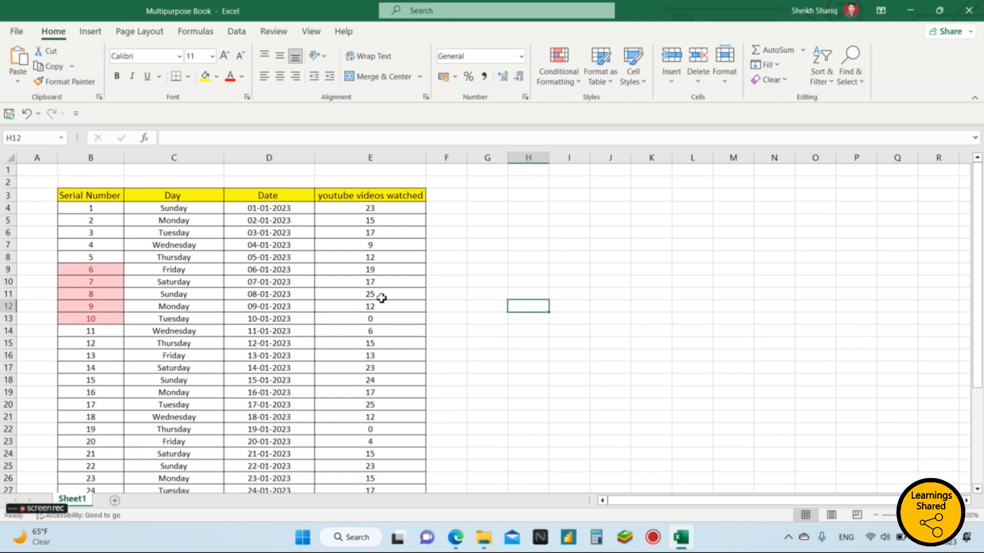
click(558, 87)
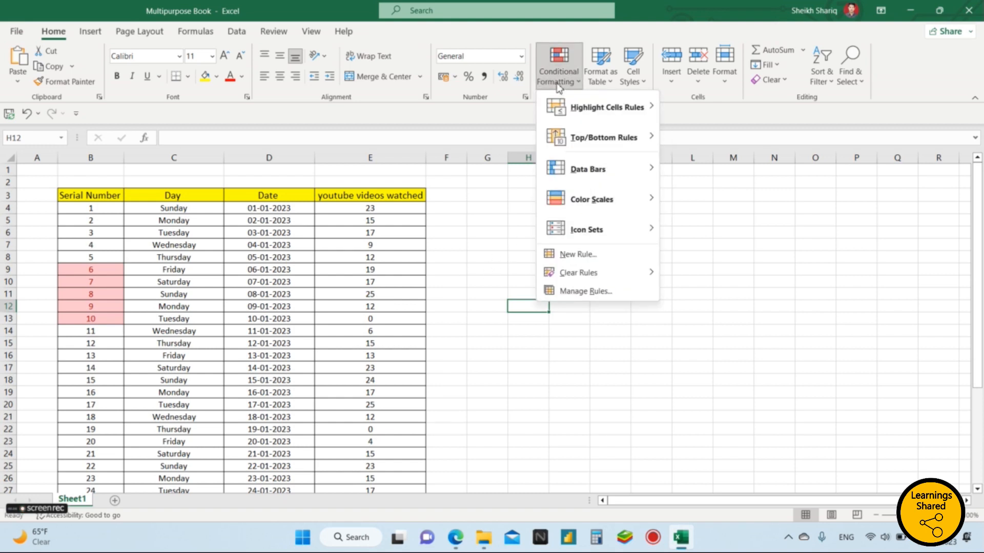
mouse_move(577, 114)
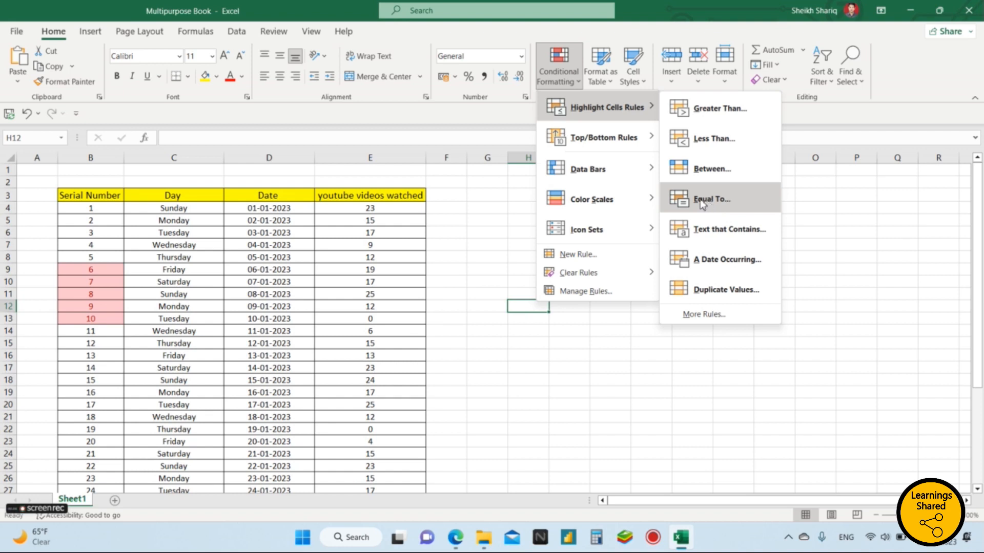
click(523, 238)
Highlight the youtube videos watched values equal to 23 with Yellow Fill with Dark Yellow Text.
drag(419, 210, 373, 463)
scroll(504, 261, up, 4)
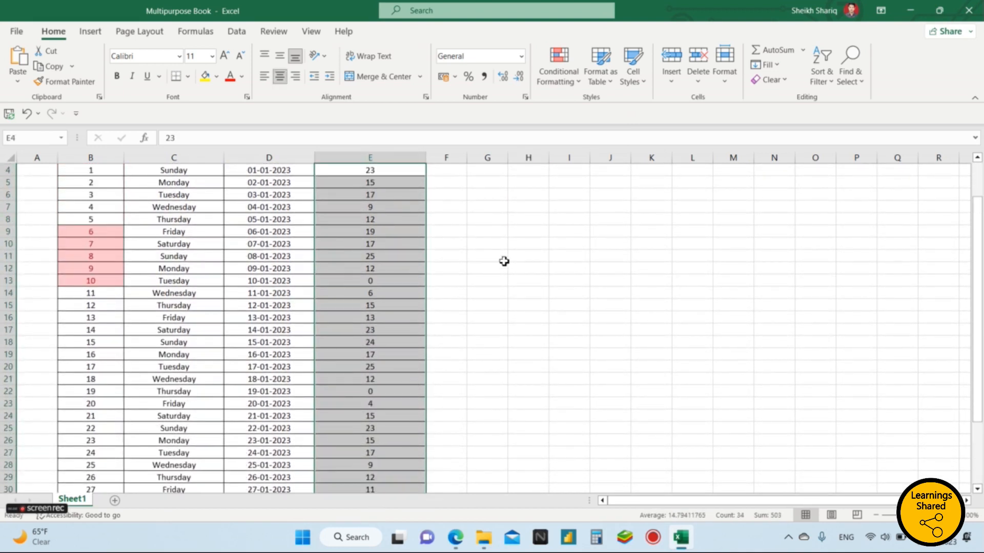
click(548, 84)
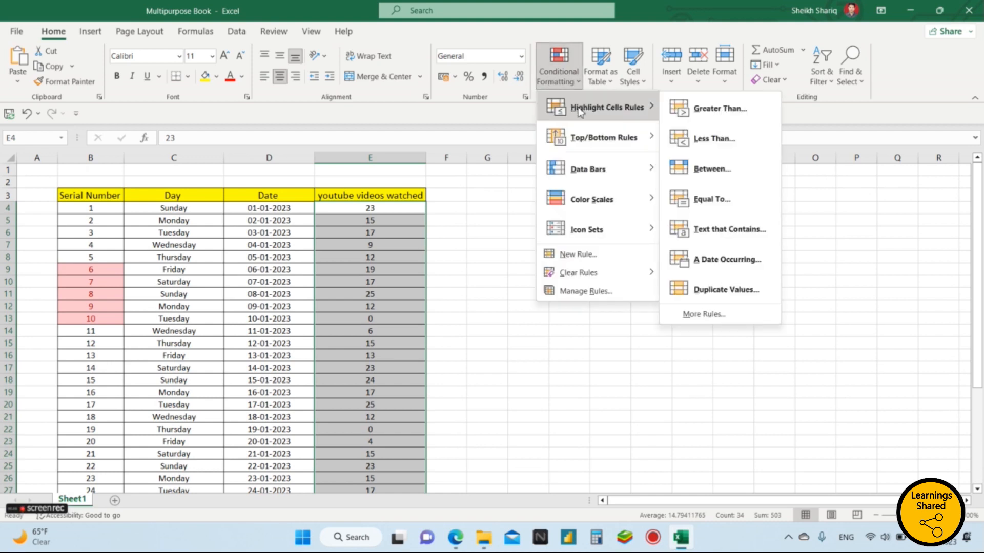
click(715, 198)
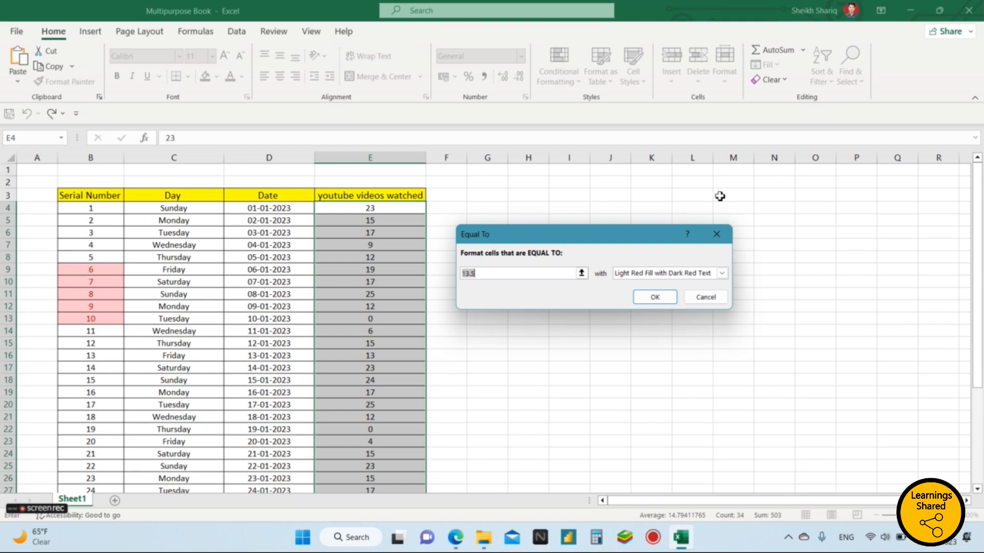
text(23)
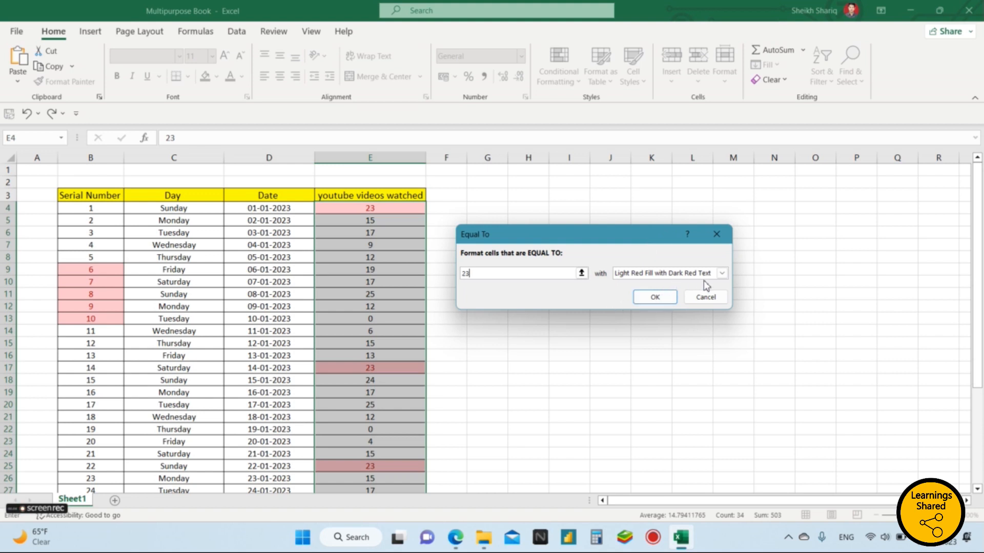
click(721, 273)
click(676, 291)
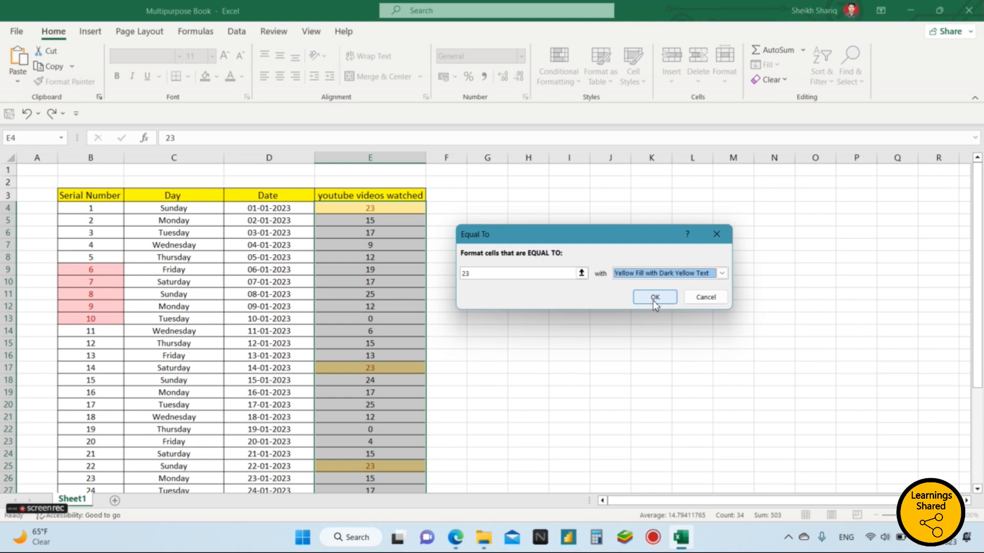
click(655, 298)
click(448, 254)
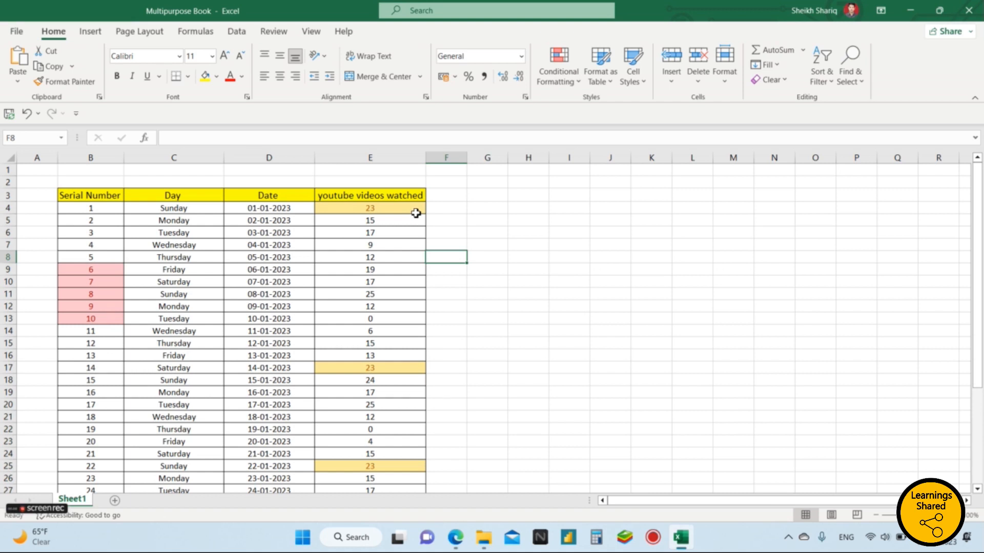
Change the youtube videos watched value for 03-01-2023 in cell E6 to 23 to test the Equal To rule.
click(415, 213)
scroll(397, 367, down, 2)
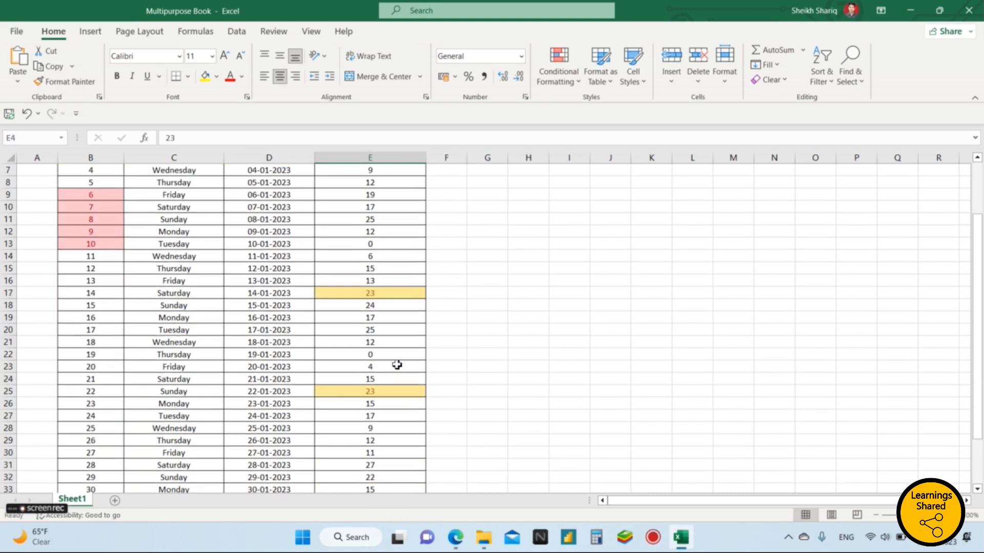
scroll(384, 356, down, 3)
scroll(404, 363, up, 1)
scroll(405, 361, up, 5)
click(397, 233)
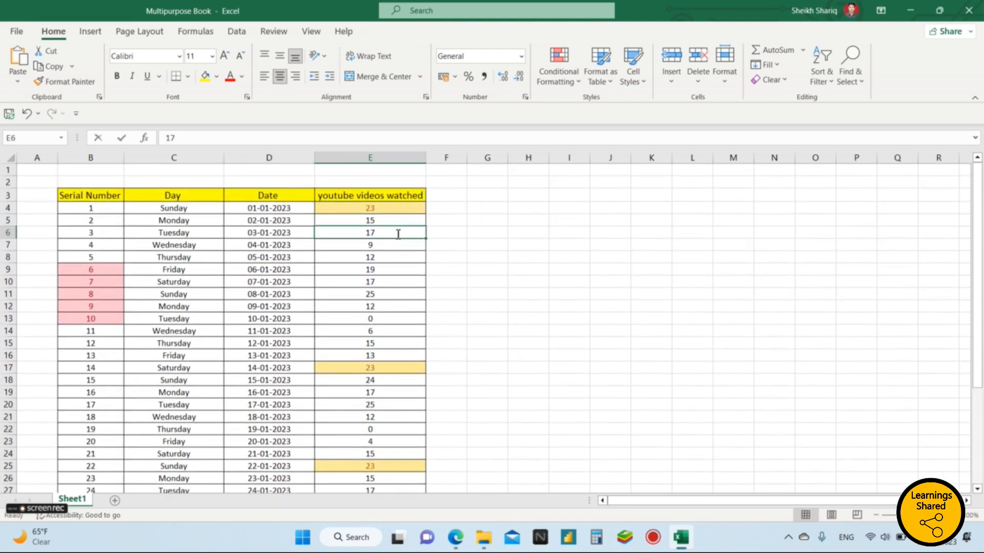
text(1)
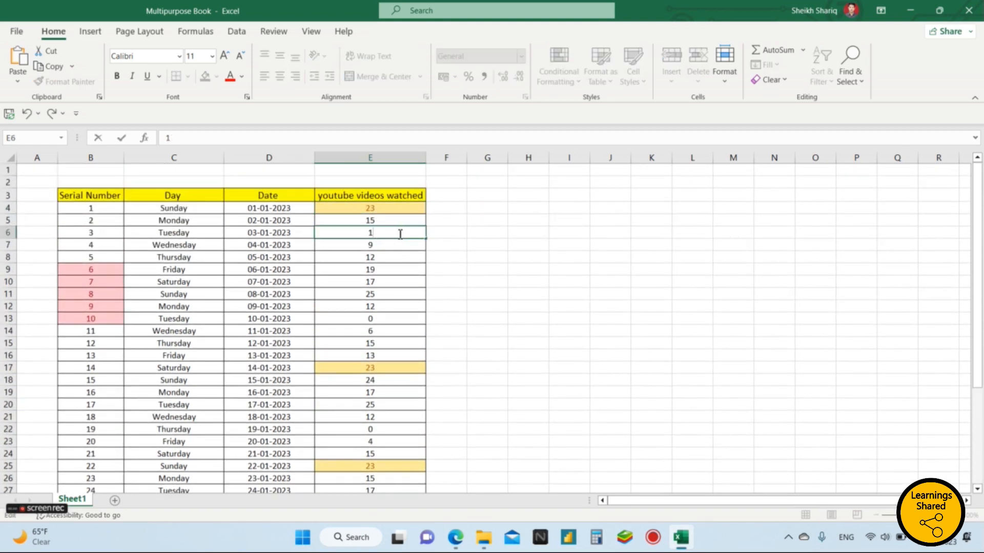
text(23)
key(Return)
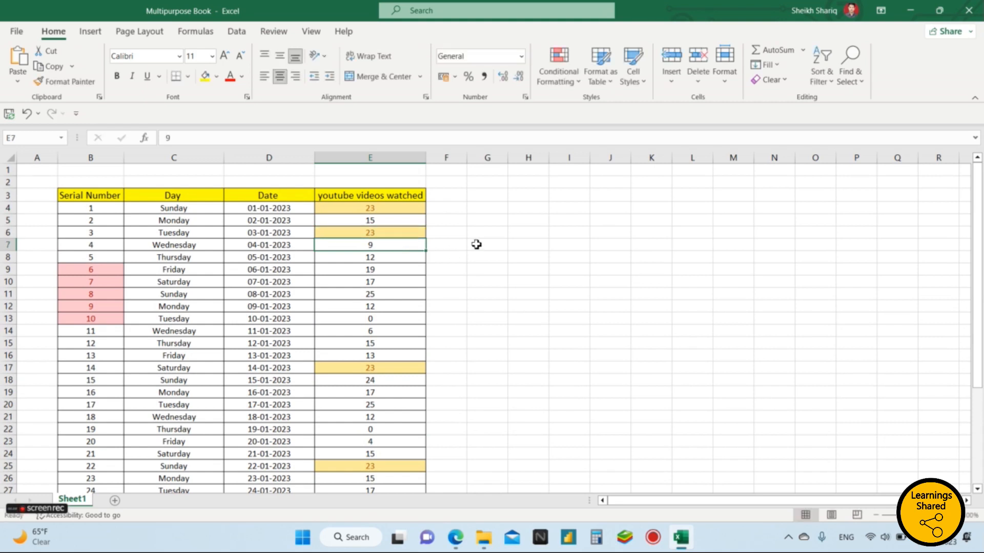
click(477, 245)
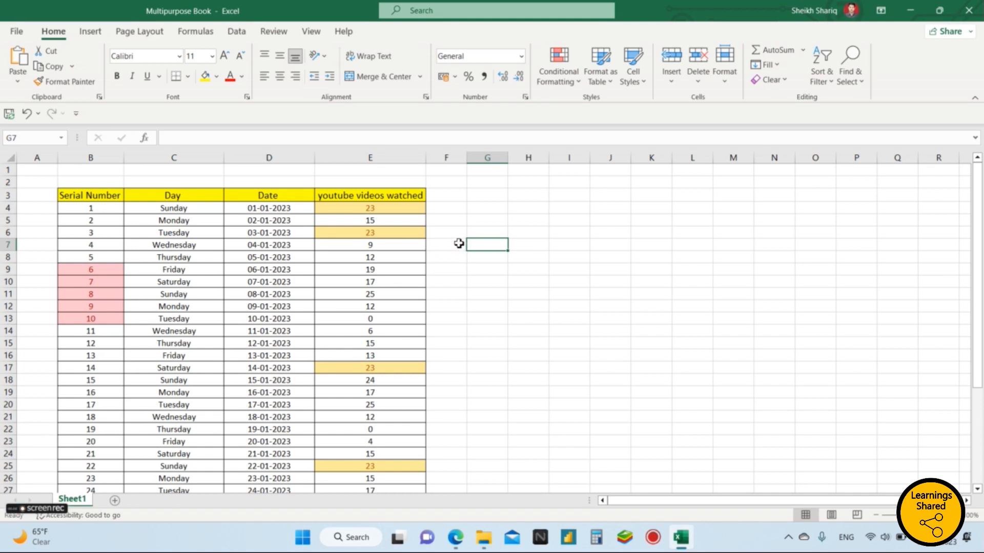
Undo the last value change in cell E6.
key(ctrl+z)
key(ctrl+c)
click(486, 220)
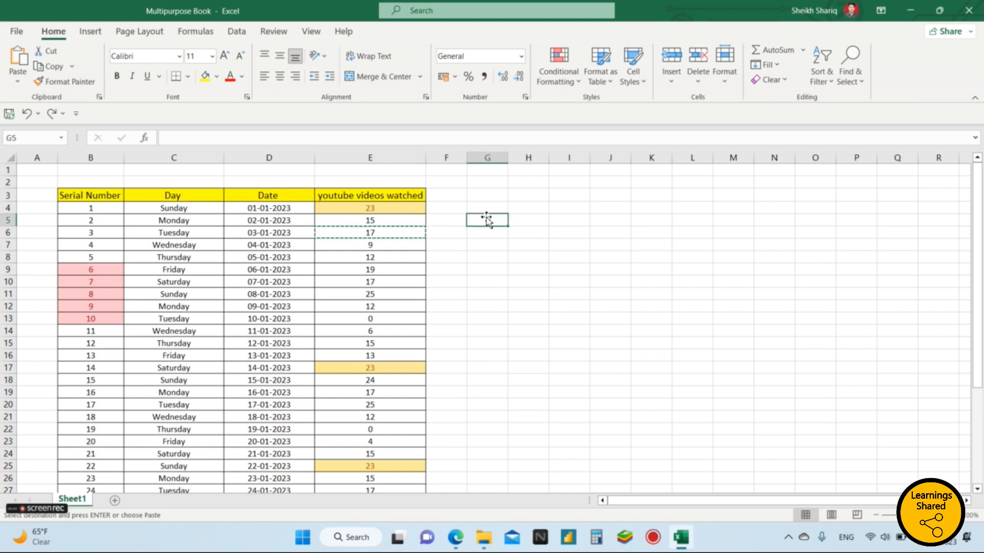
click(474, 270)
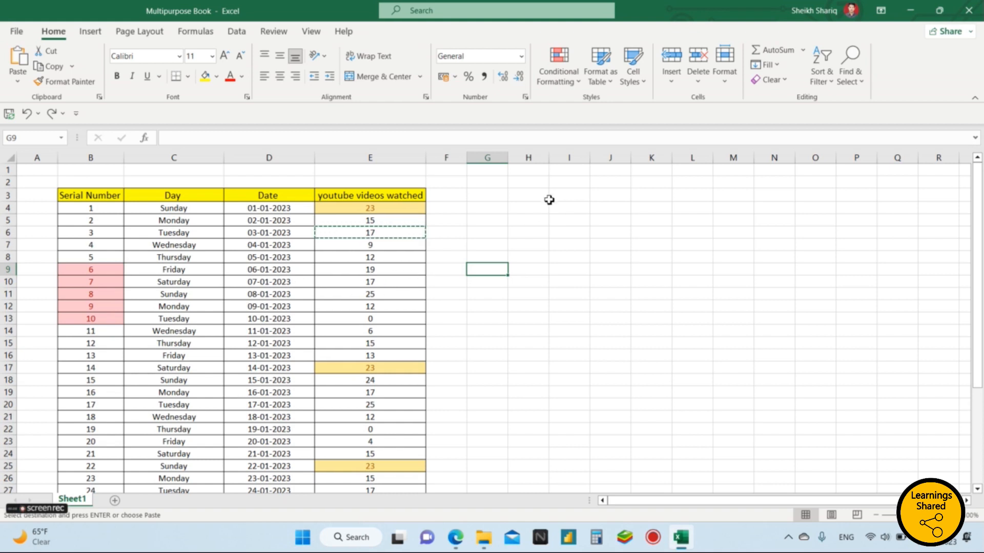
Clear the conditional formatting rules from the entire sheet.
click(559, 64)
mouse_move(601, 272)
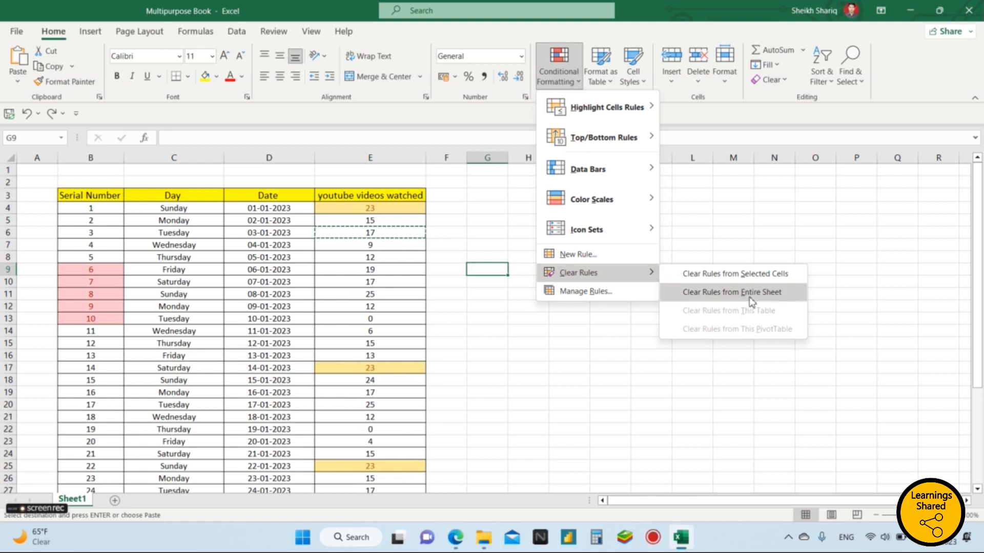
click(699, 291)
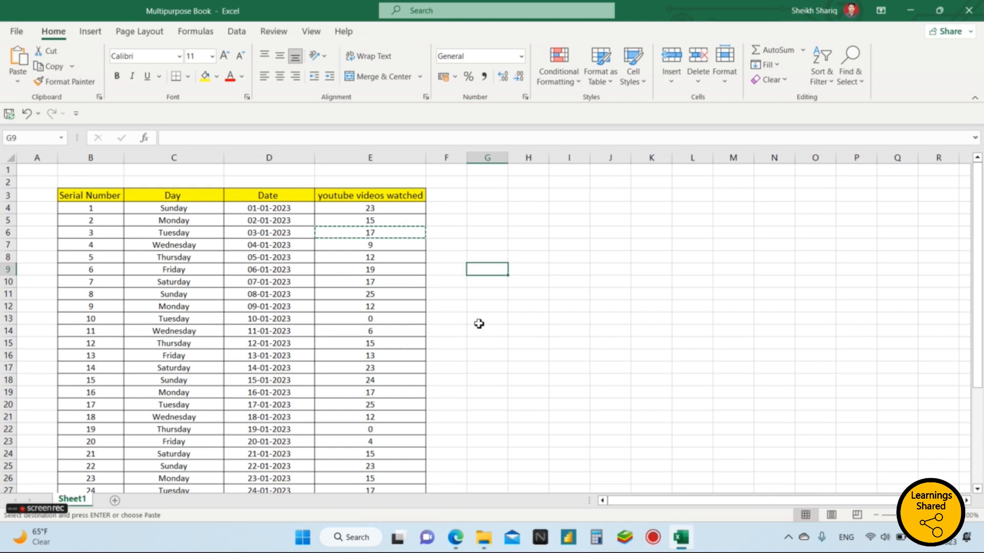